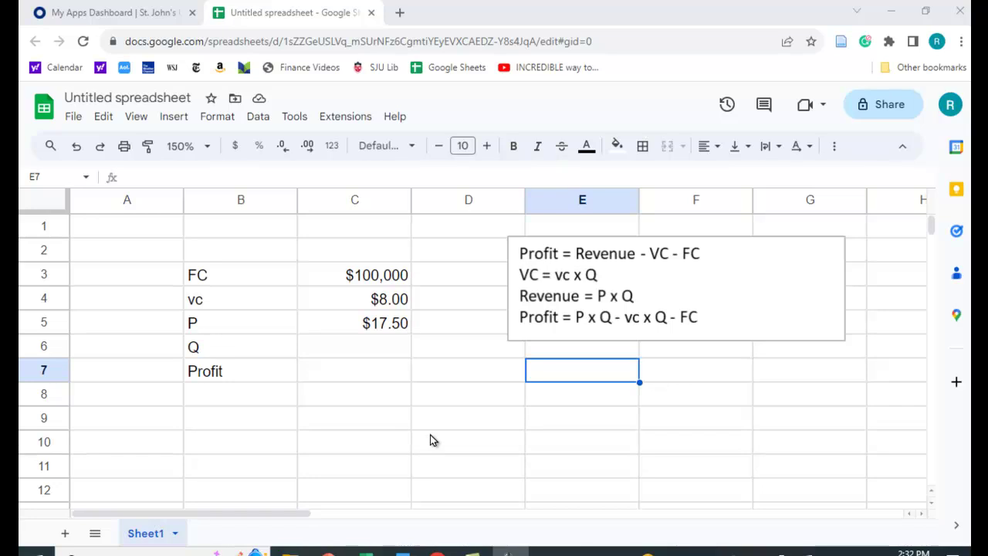
# Select the Profit cell C7 and erase the mistaken '$7' entry
pyautogui.click(361, 380)
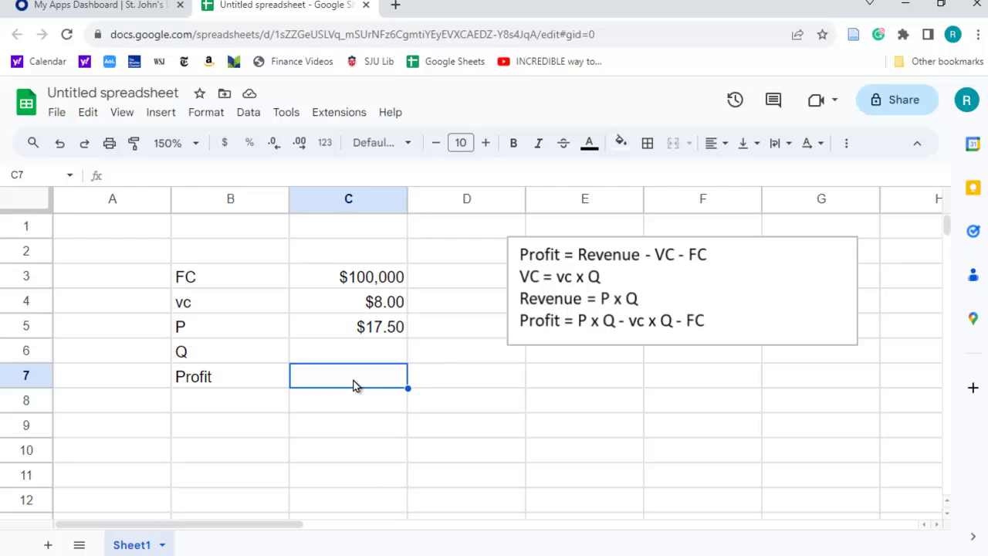
pyautogui.write('$')
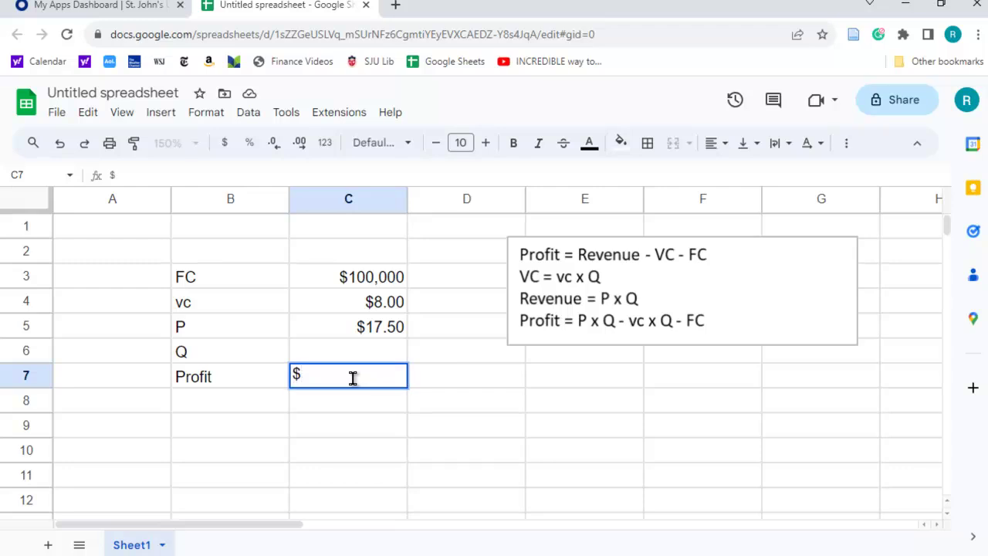
pyautogui.write('7')
pyautogui.press('BackSpace')
pyautogui.press('BackSpace')
# Enter =C5*C6-C4*C6-C3 in C7, showing -$100,000.00 while Q is blank
pyautogui.write('=')
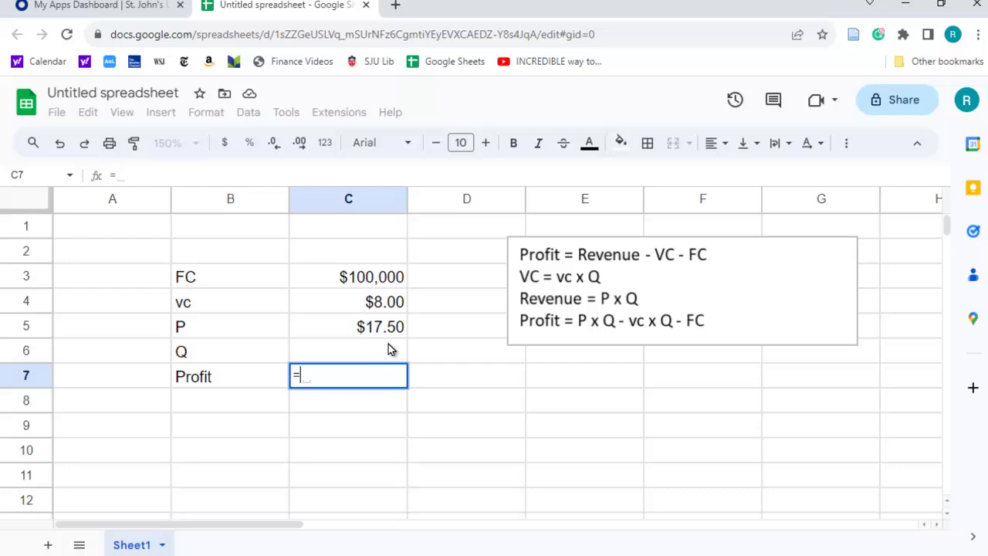
pyautogui.click(395, 329)
pyautogui.write('*')
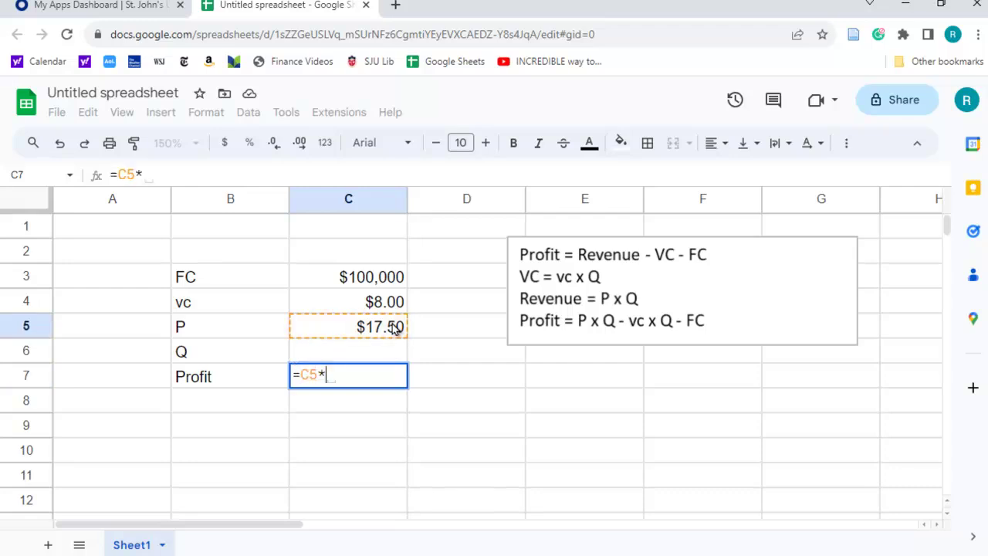
pyautogui.click(340, 357)
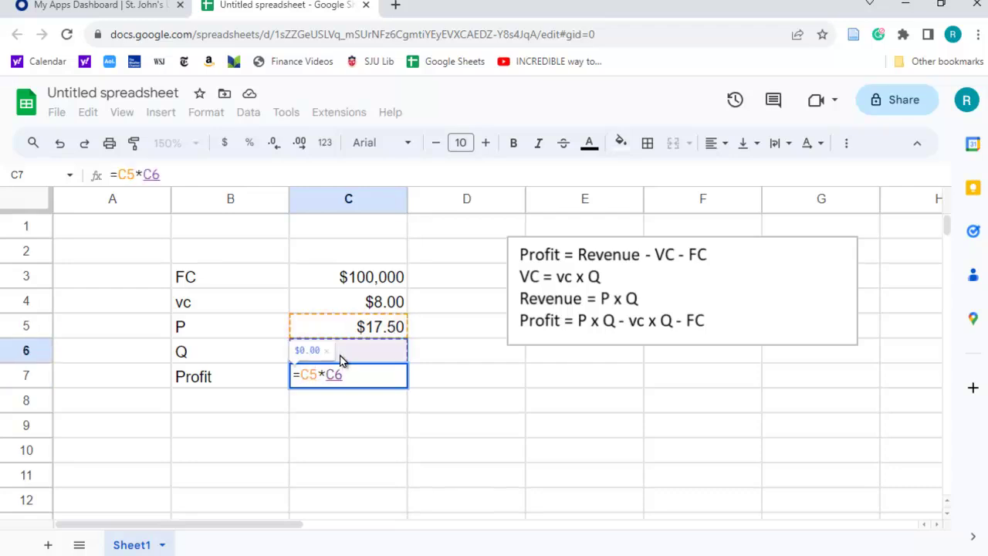
pyautogui.write('-')
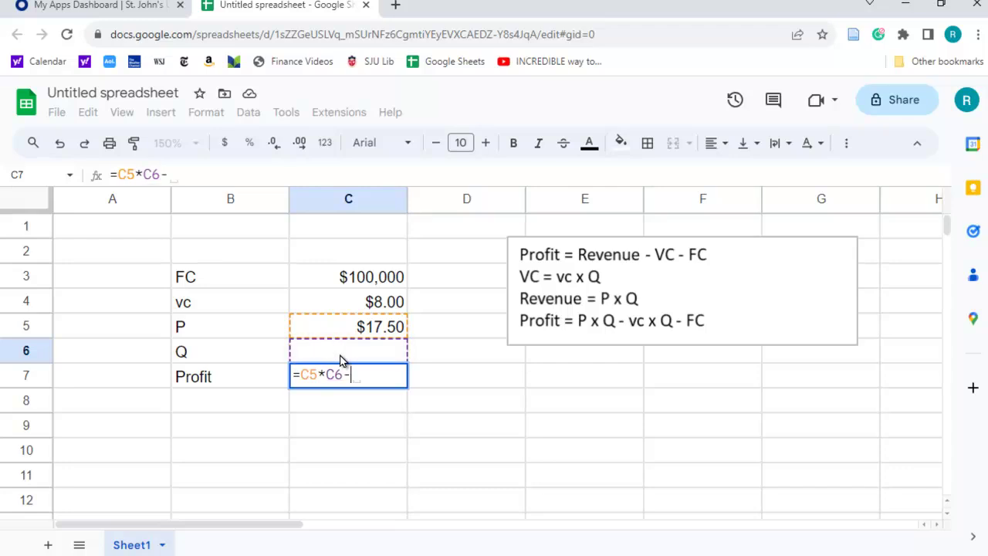
pyautogui.click(375, 304)
pyautogui.write('*')
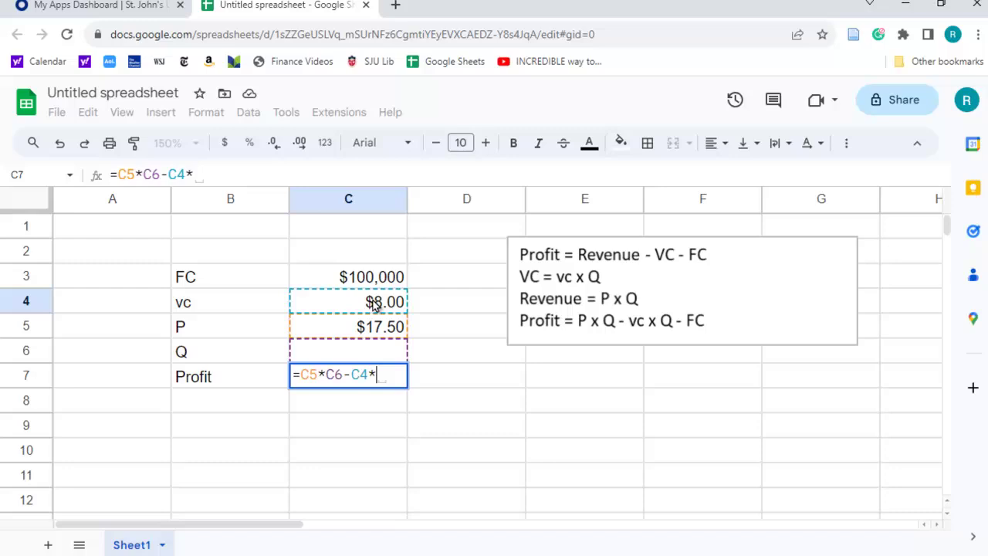
pyautogui.click(366, 353)
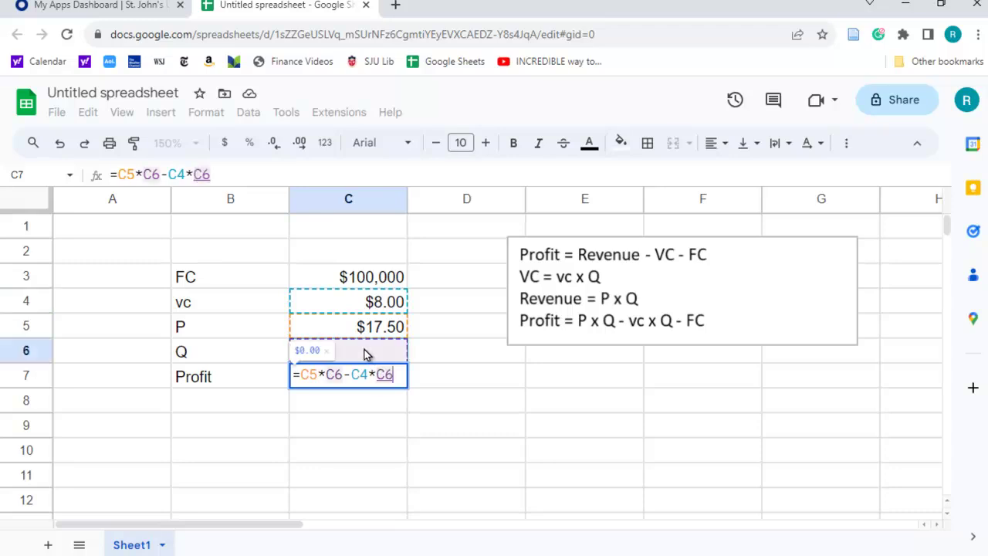
pyautogui.write('-')
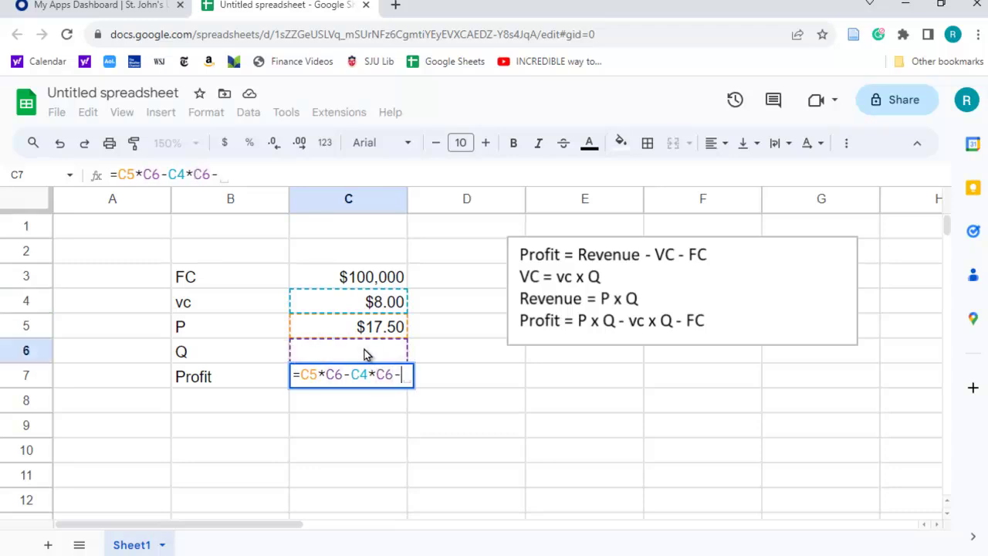
pyautogui.click(369, 280)
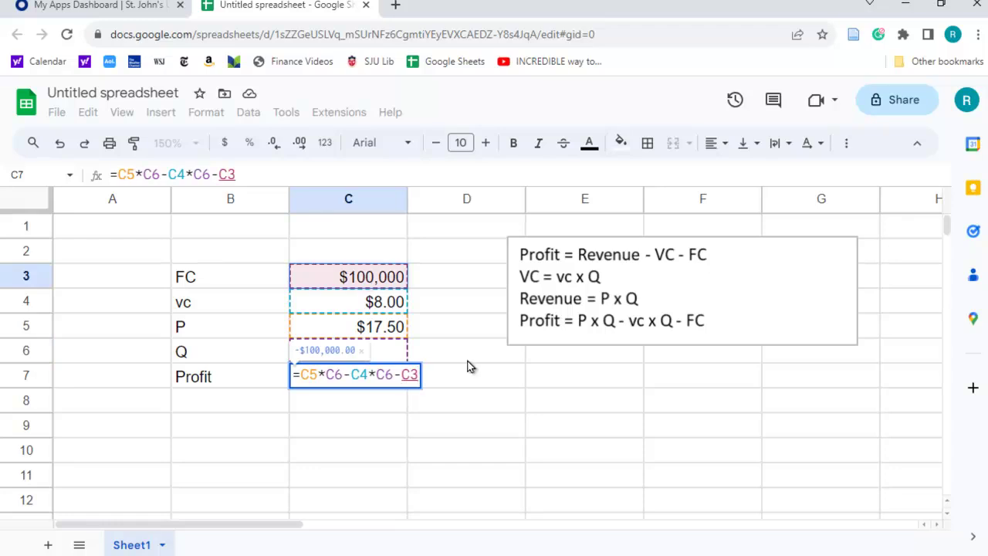
pyautogui.press('Return')
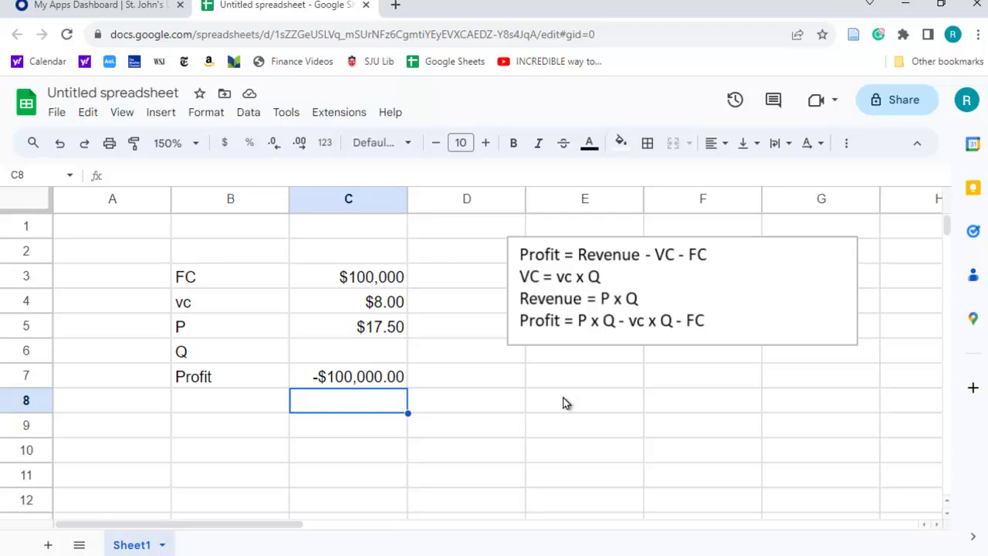
pyautogui.click(338, 114)
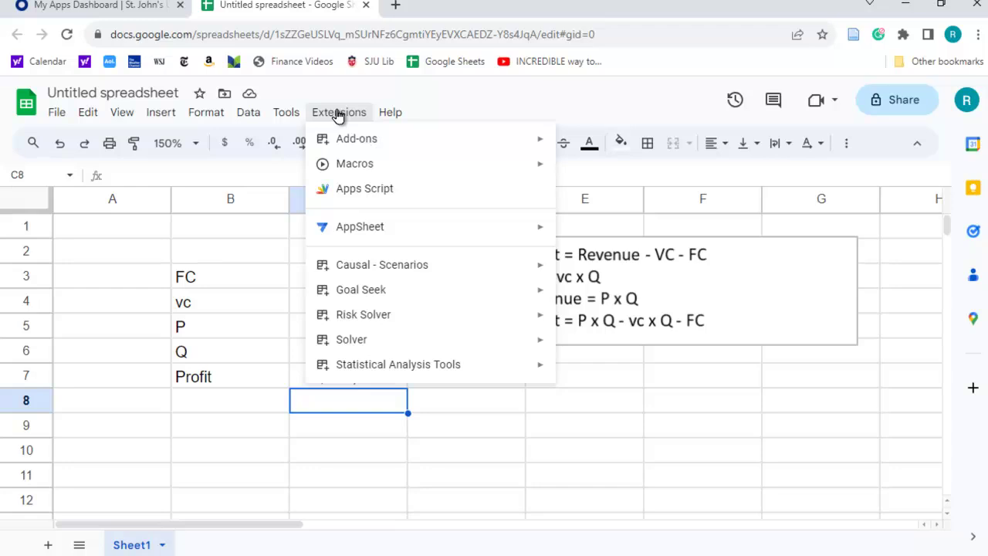
pyautogui.moveTo(376, 301)
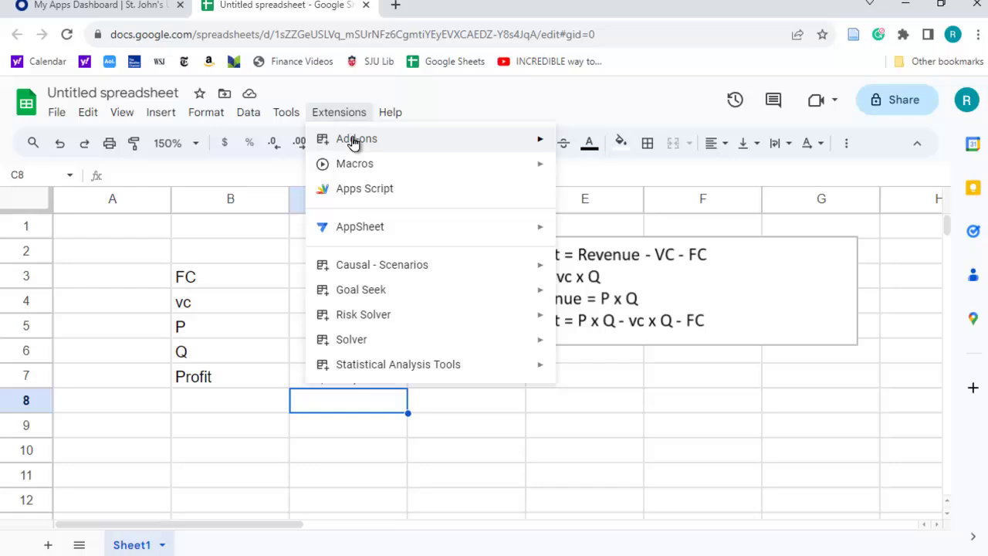
pyautogui.moveTo(353, 143)
pyautogui.click(586, 146)
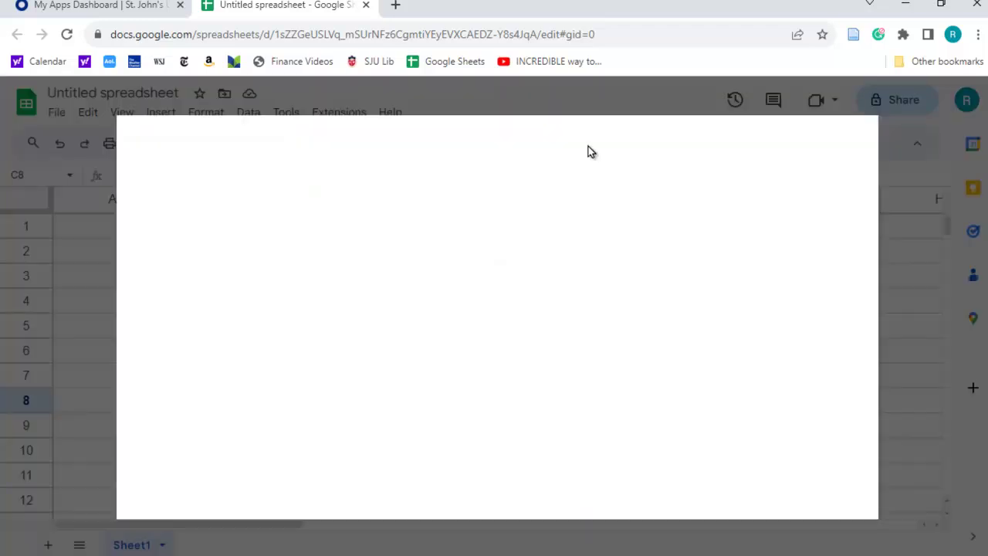
pyautogui.click(538, 141)
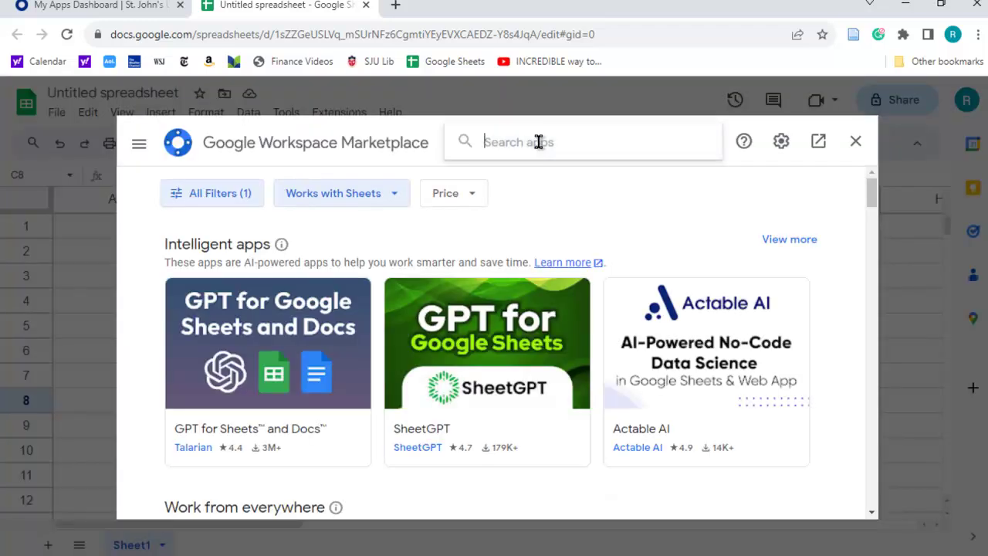
pyautogui.write('goal')
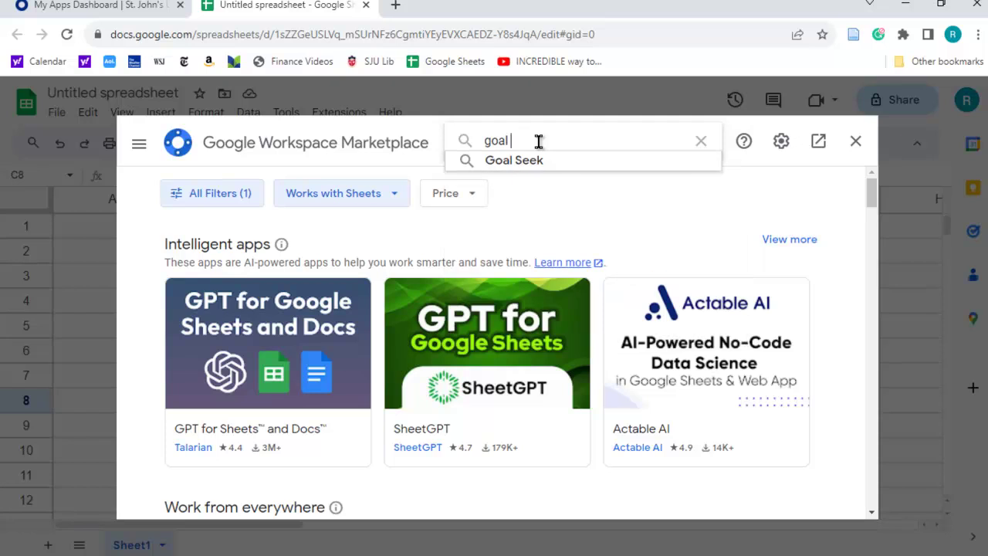
pyautogui.click(532, 162)
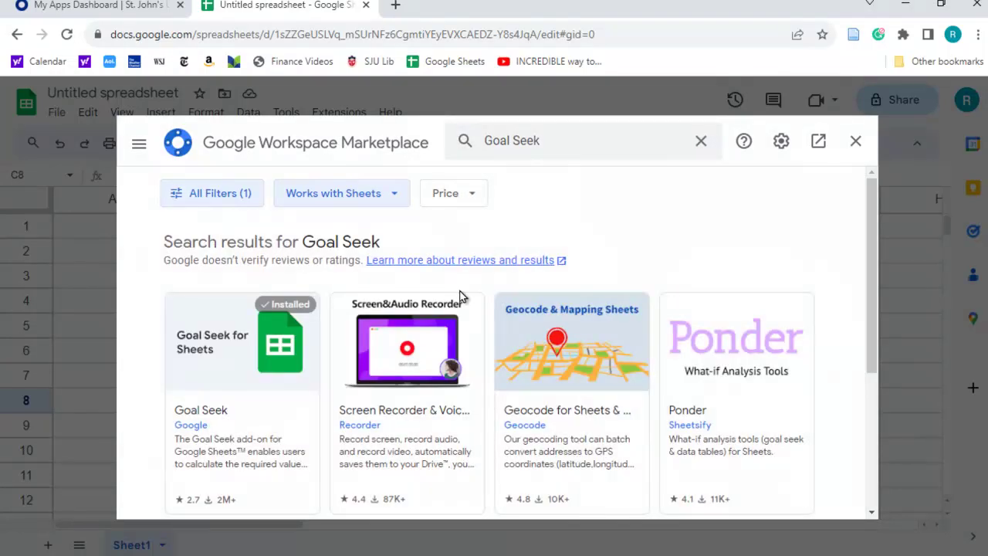
pyautogui.click(855, 145)
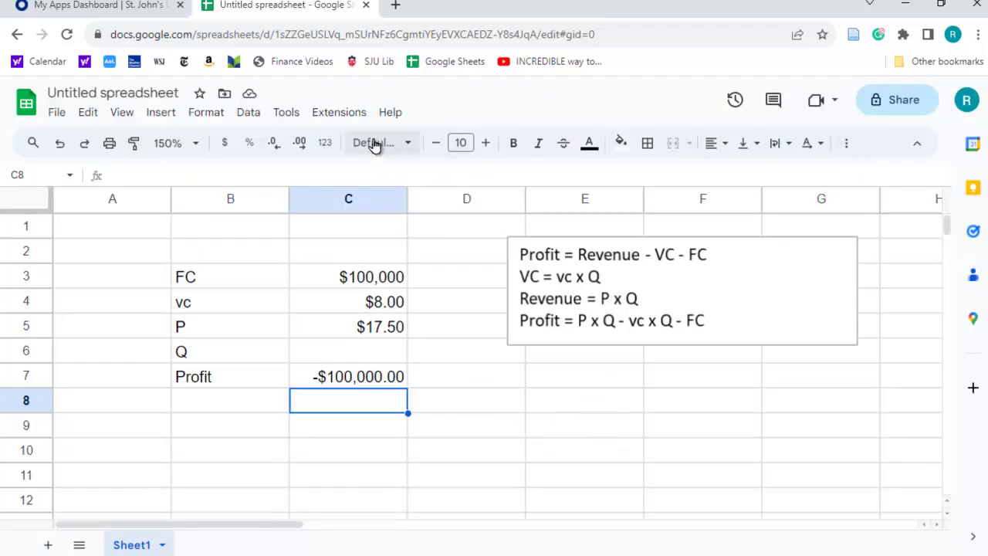
# Launch the Goal Seek add-on from the Extensions menu
pyautogui.click(345, 114)
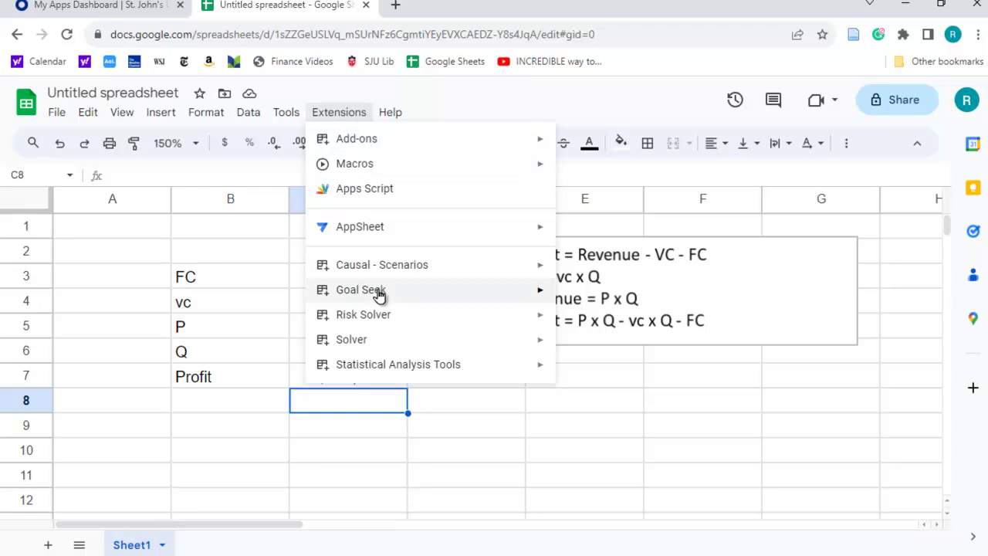
pyautogui.moveTo(378, 293)
pyautogui.click(584, 298)
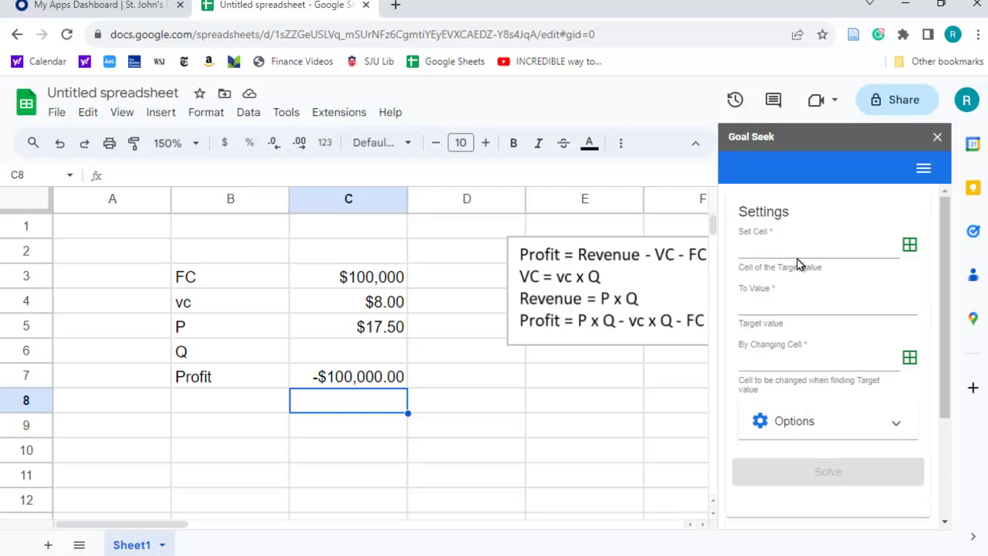
# Set Goal Seek to bring C7 to 250000 by changing cell C6
pyautogui.click(379, 381)
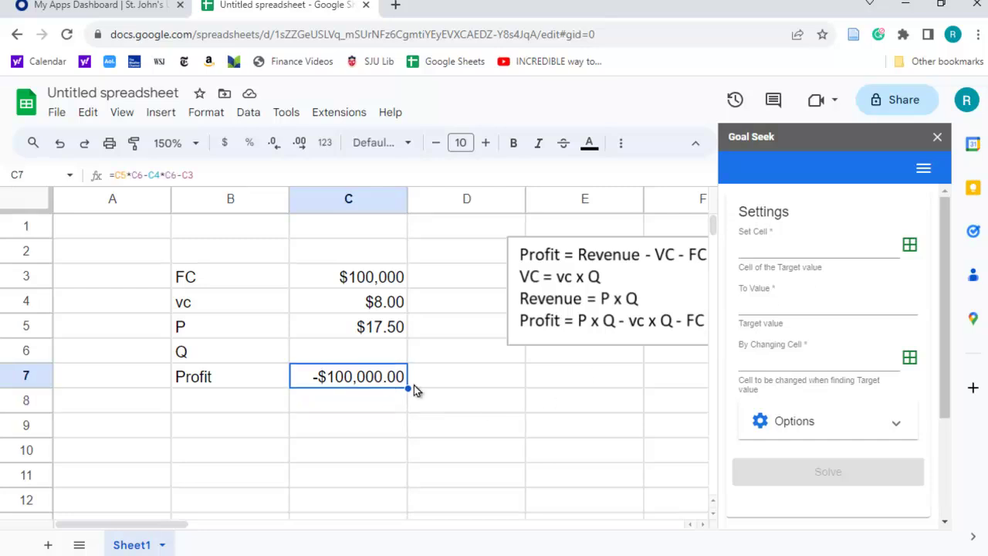
pyautogui.click(910, 246)
pyautogui.click(766, 304)
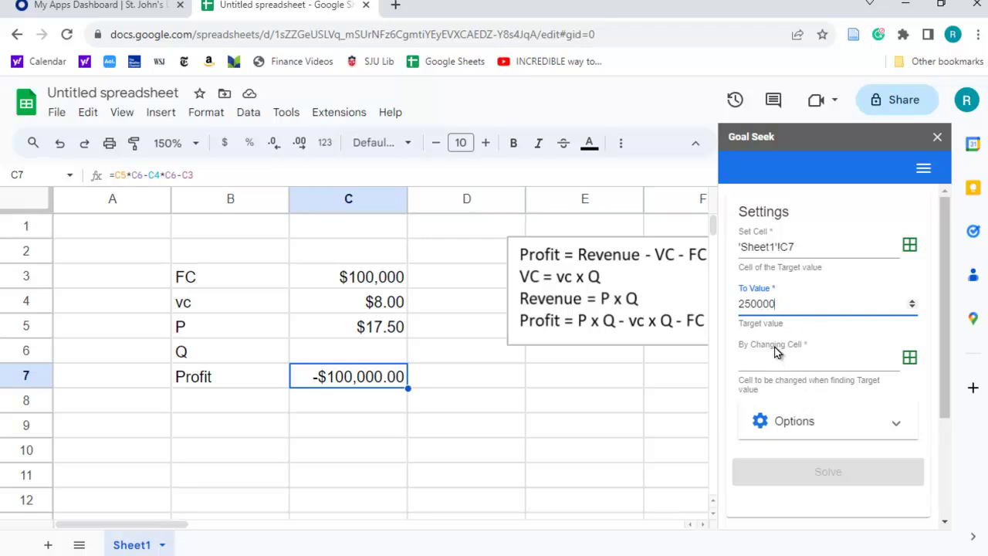
pyautogui.click(776, 351)
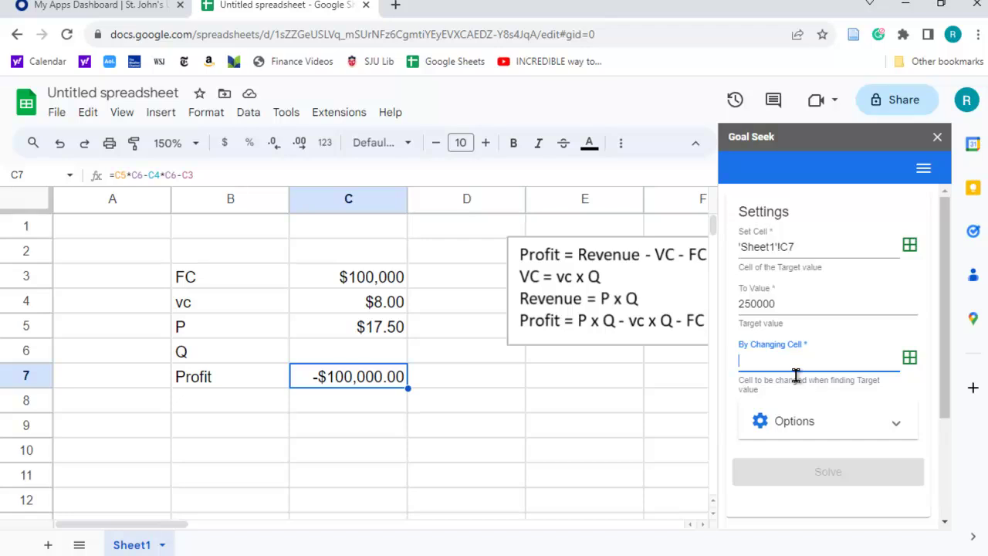
pyautogui.click(355, 354)
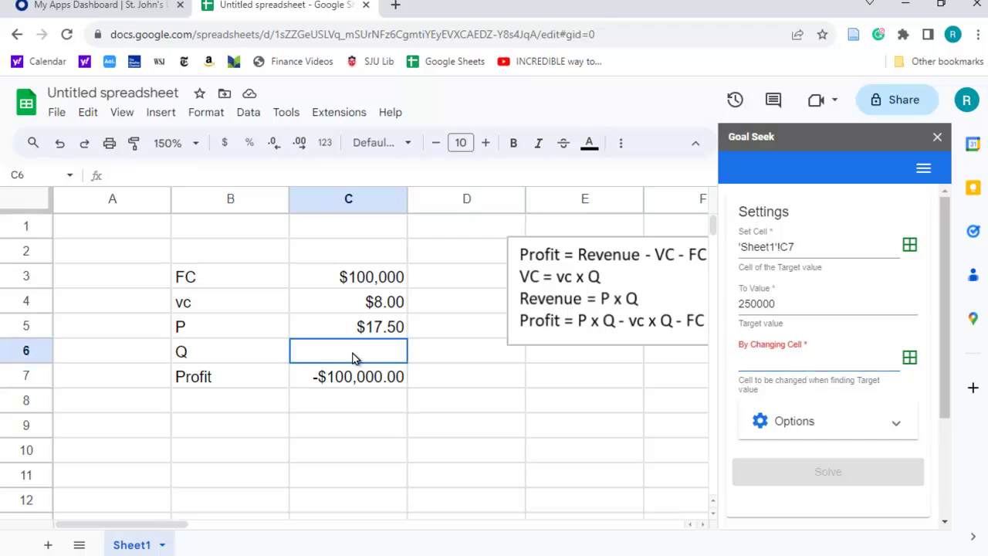
pyautogui.click(910, 360)
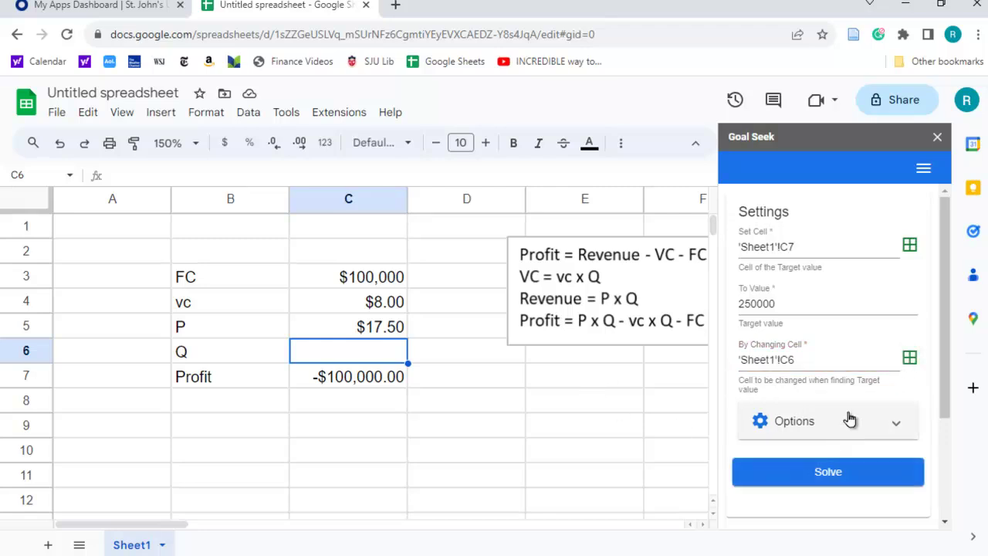
# Expand the iteration and tolerance options, then run Solve
pyautogui.scroll(-1, 851, 414)
pyautogui.click(902, 351)
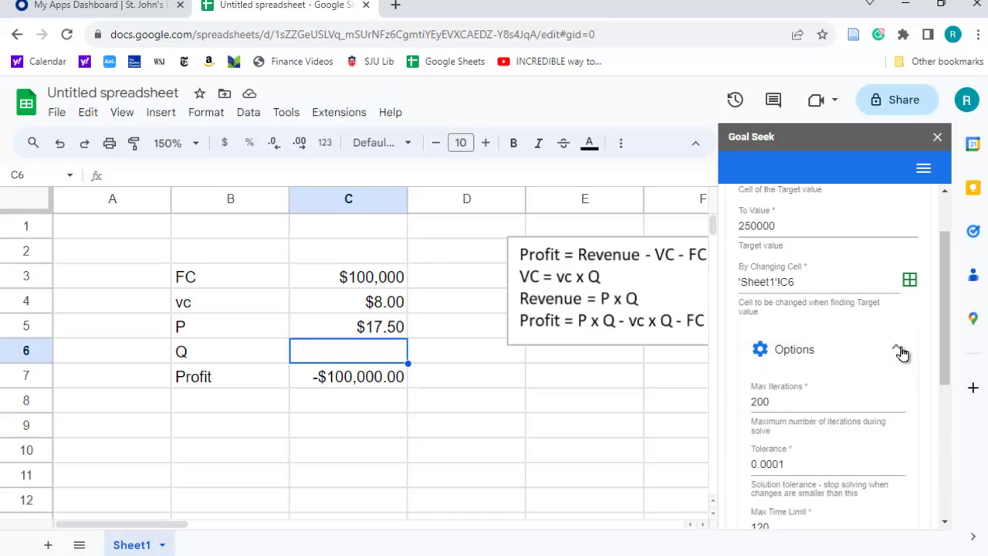
pyautogui.scroll(-1, 894, 355)
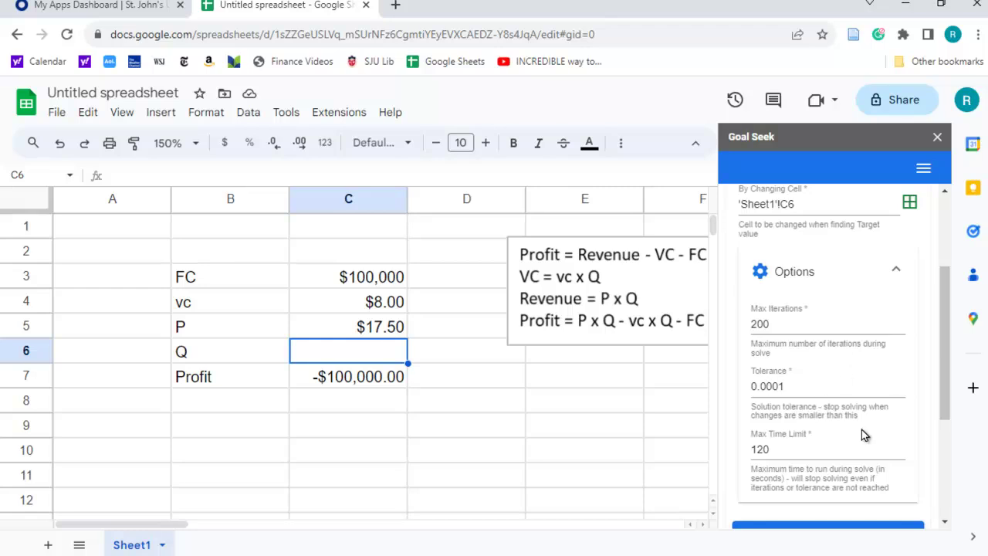
pyautogui.scroll(2, 861, 429)
pyautogui.scroll(-4, 865, 425)
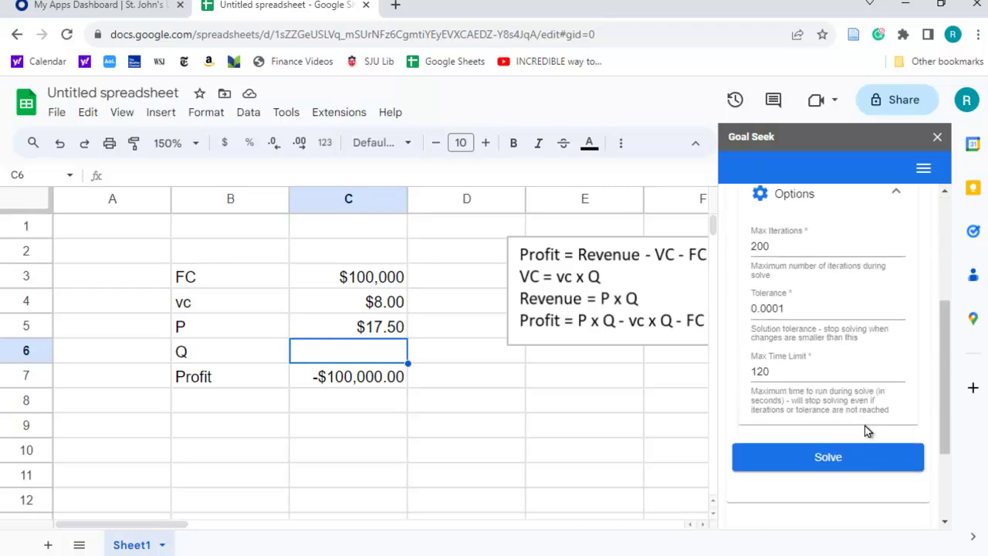
pyautogui.click(828, 379)
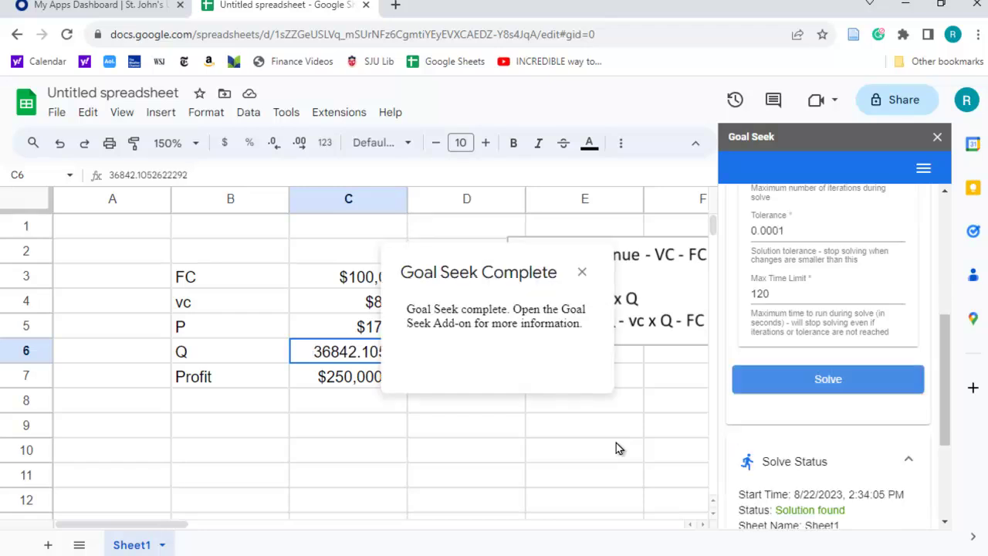
# Dismiss the Goal Seek Complete message and round Q in C6 to 36842.11
pyautogui.click(581, 272)
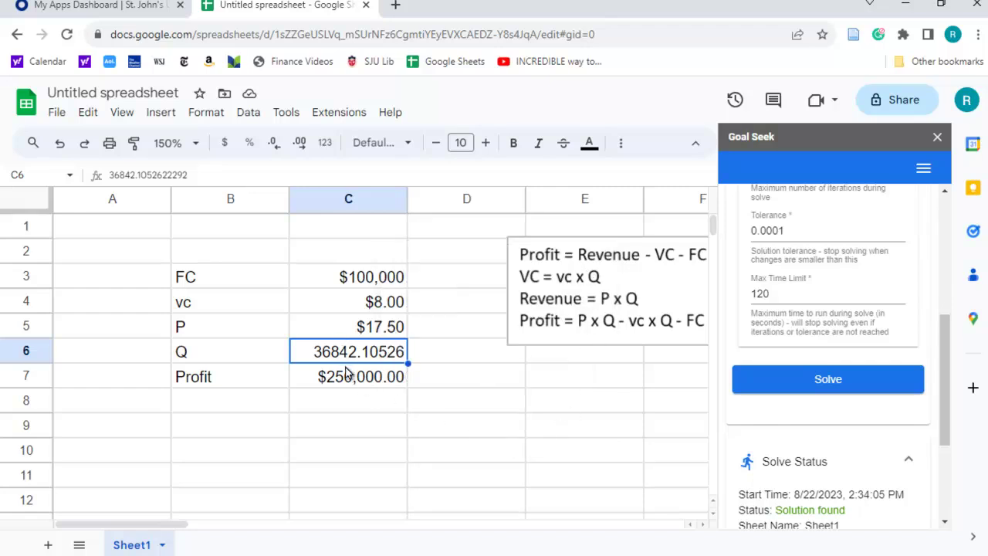
pyautogui.click(274, 146)
pyautogui.click(273, 147)
pyautogui.click(274, 147)
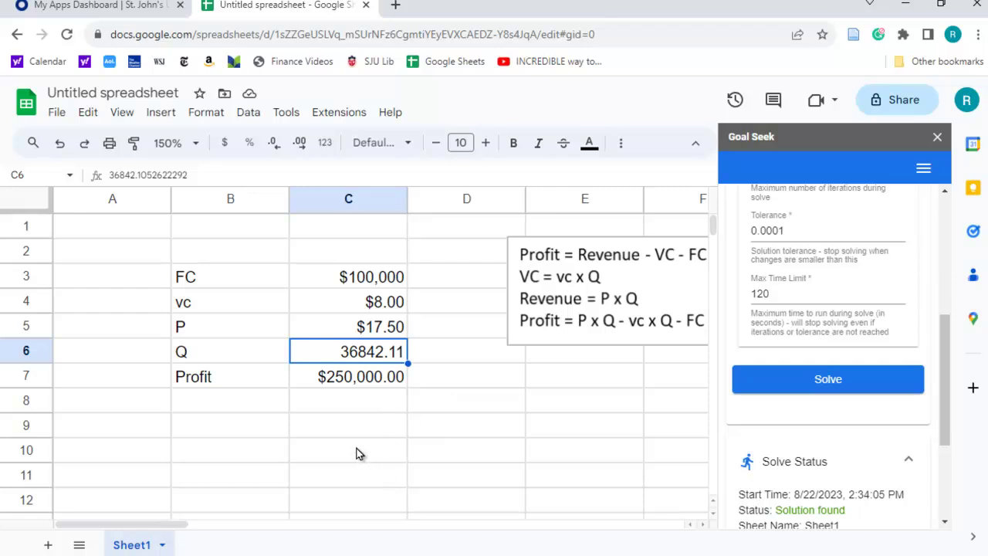
# Enter the check formula =C5*C6-C4*C6-C3 in C9, returning $250,000.00
pyautogui.click(323, 429)
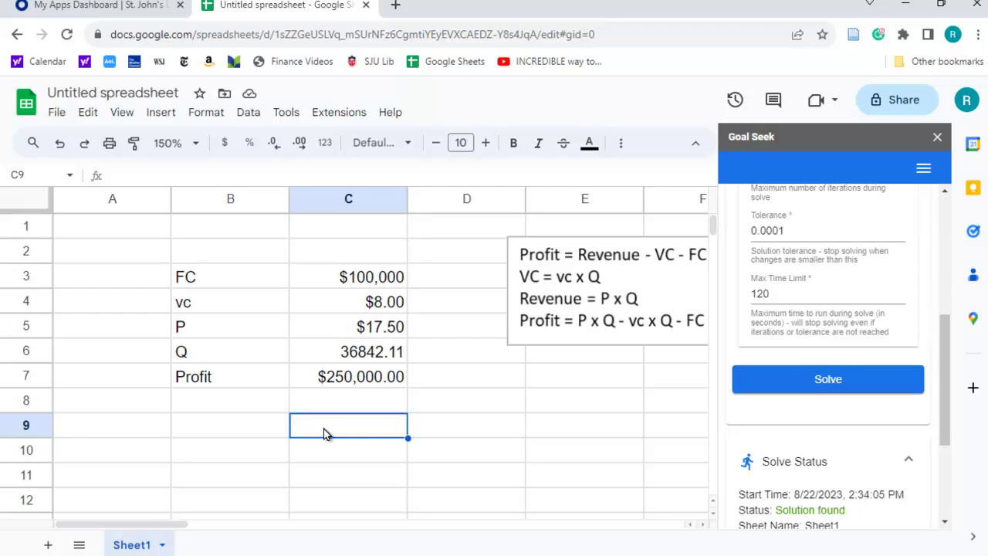
pyautogui.write('=')
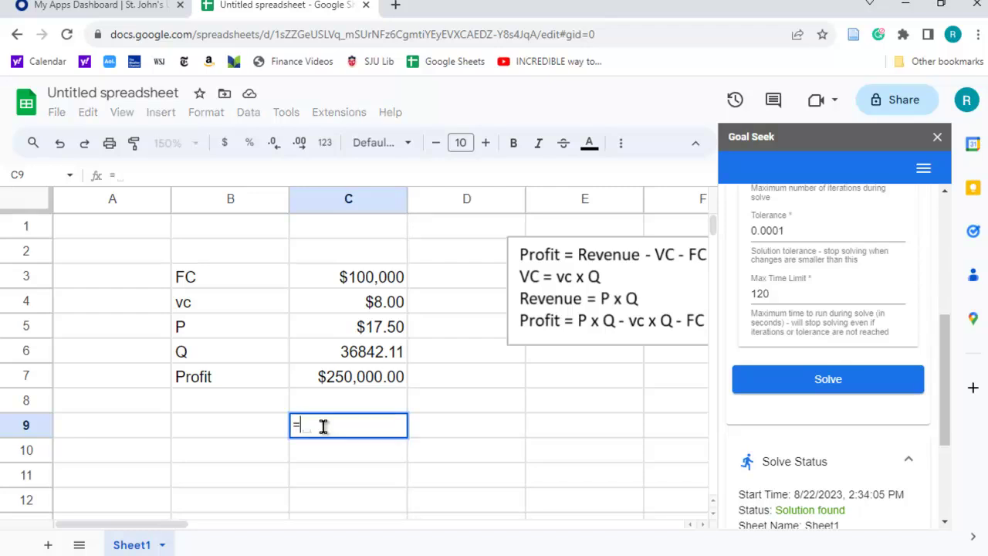
pyautogui.click(383, 330)
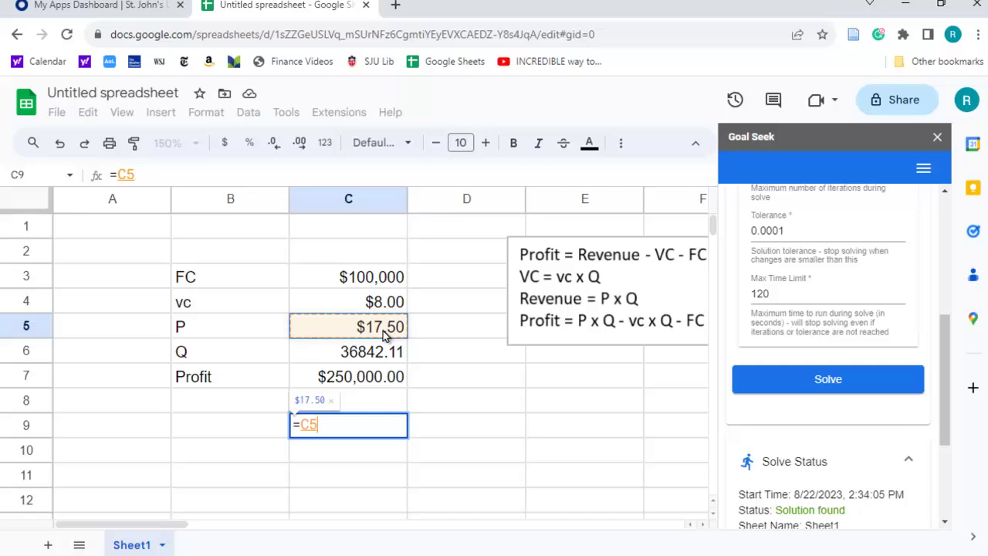
pyautogui.write('*')
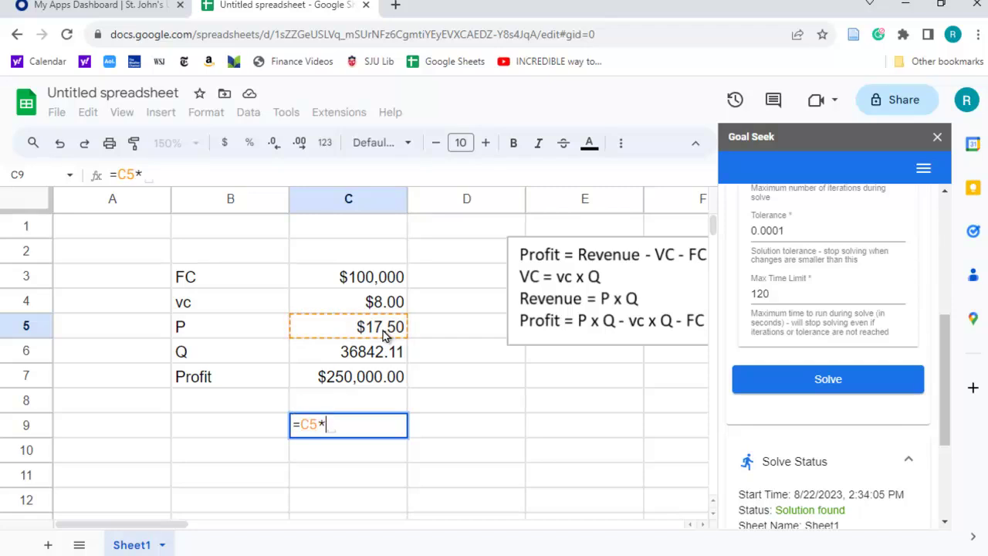
pyautogui.click(359, 355)
pyautogui.write('-')
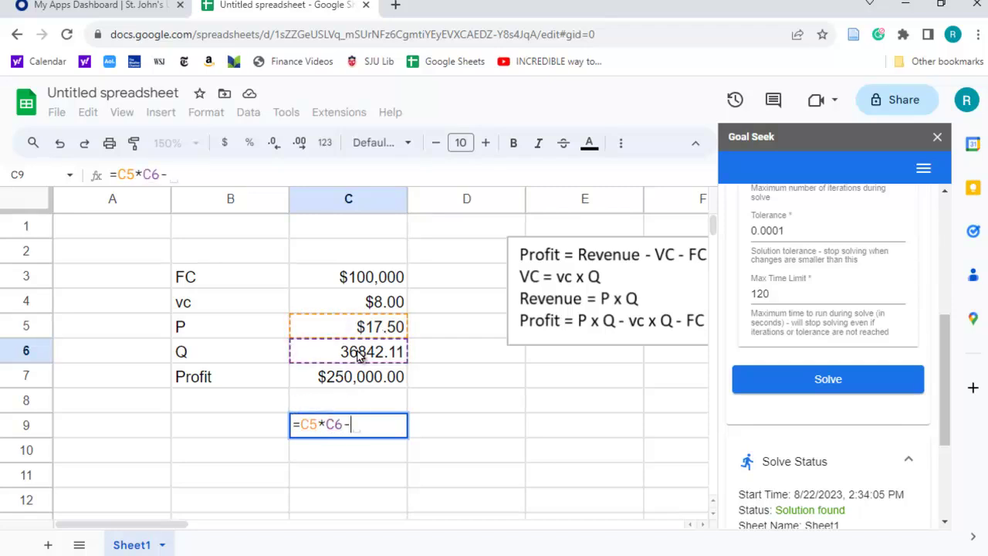
pyautogui.click(378, 304)
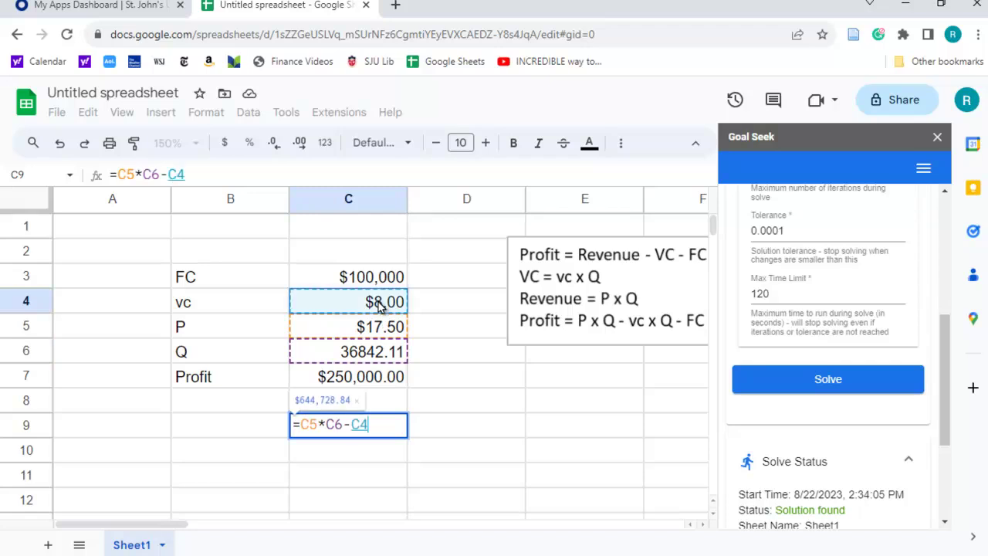
pyautogui.write('*')
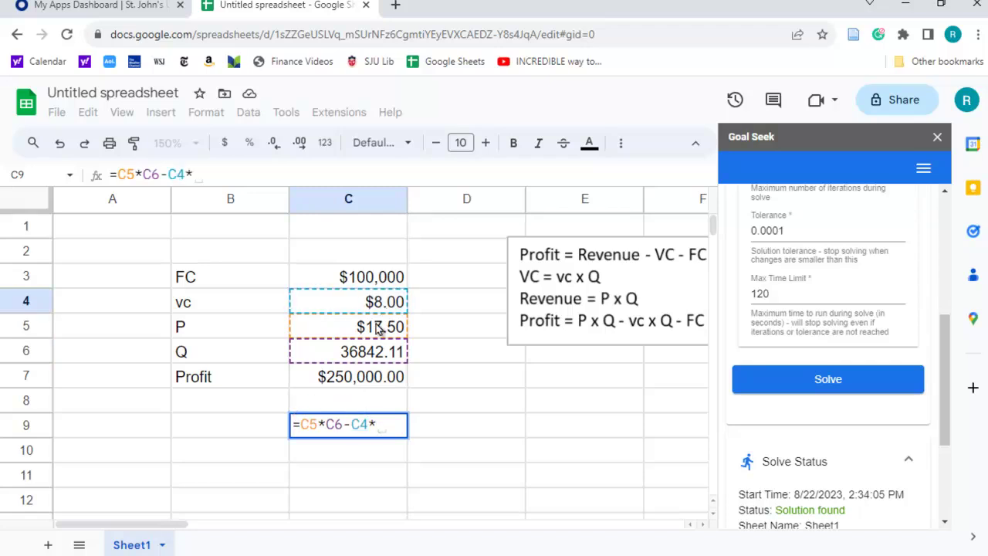
pyautogui.click(375, 357)
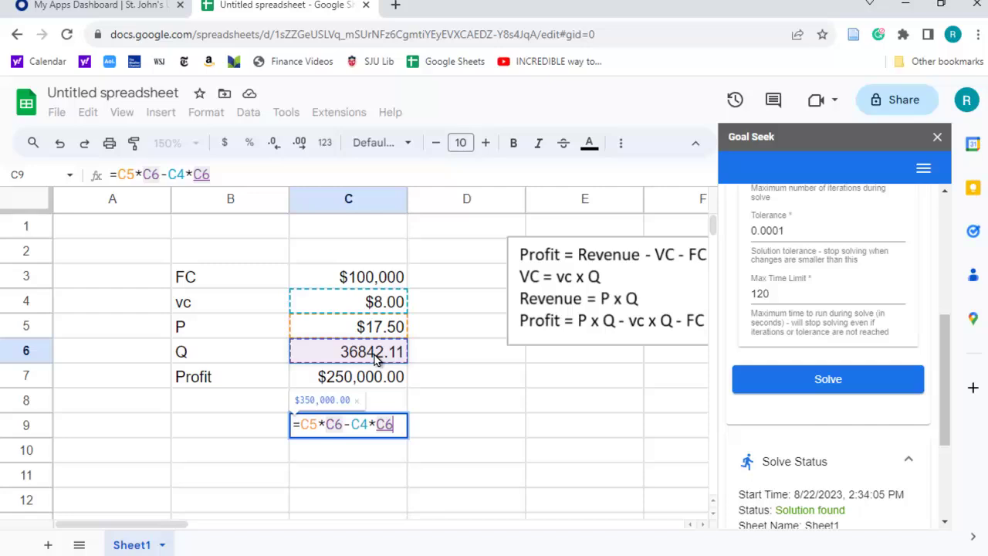
pyautogui.write('-')
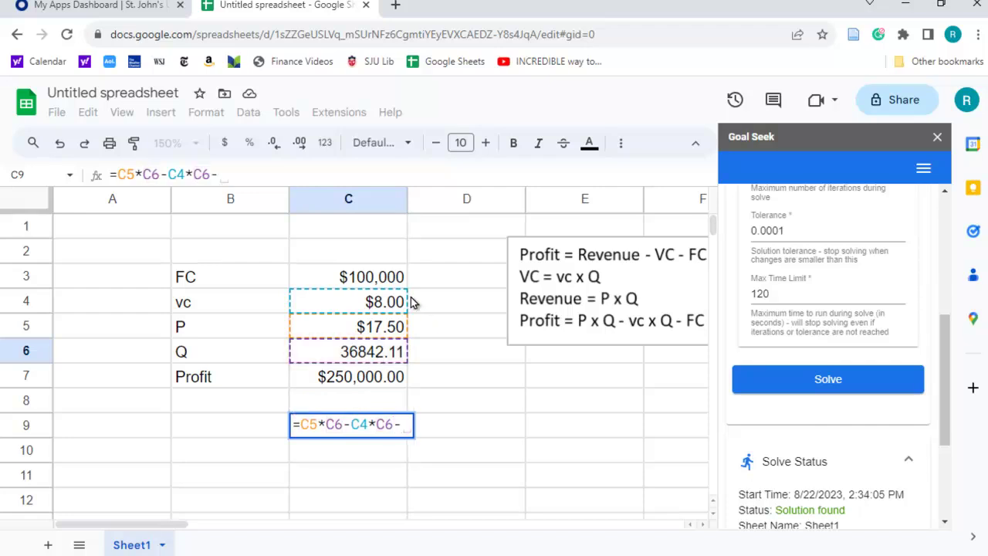
pyautogui.click(378, 281)
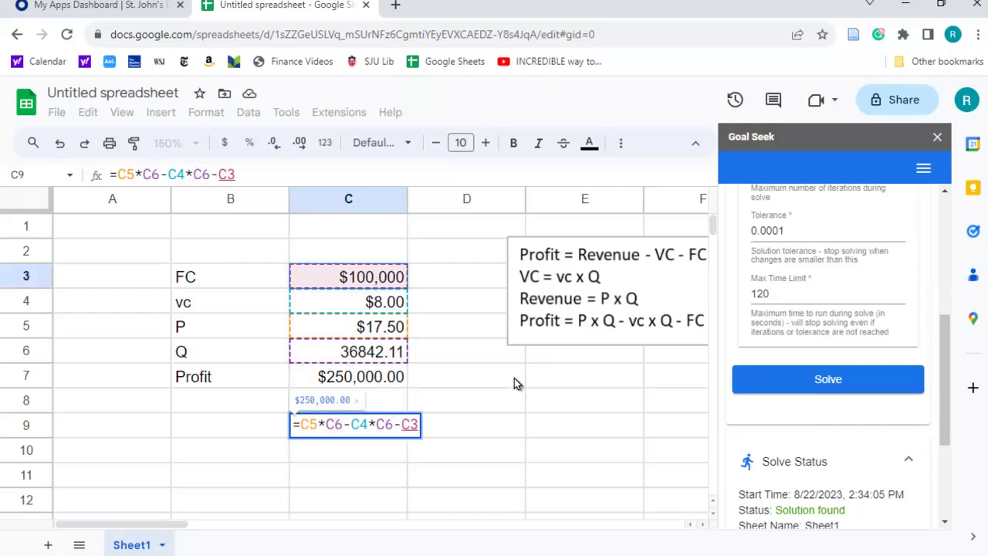
pyautogui.press('Return')
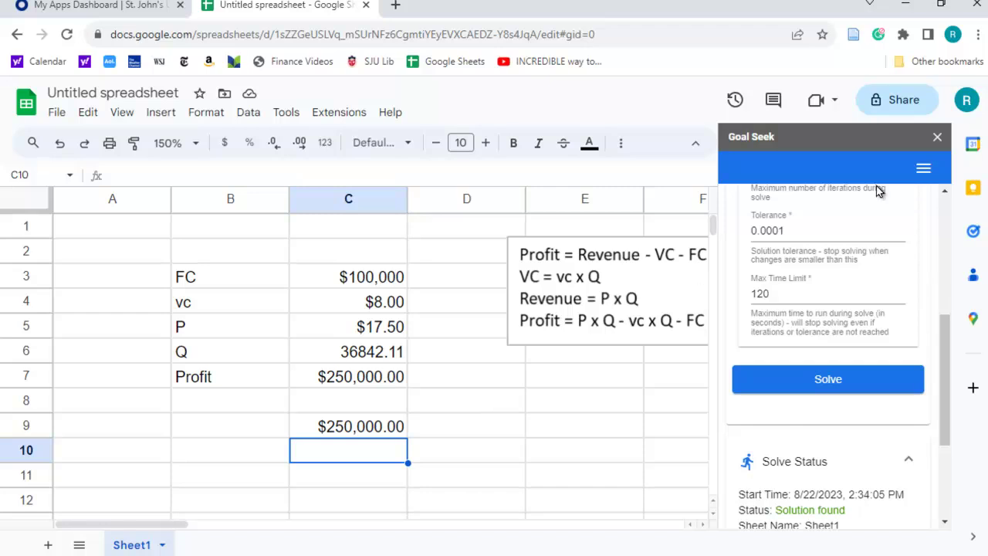
# Close the Goal Seek sidebar to reveal the solved profit model
pyautogui.click(937, 136)
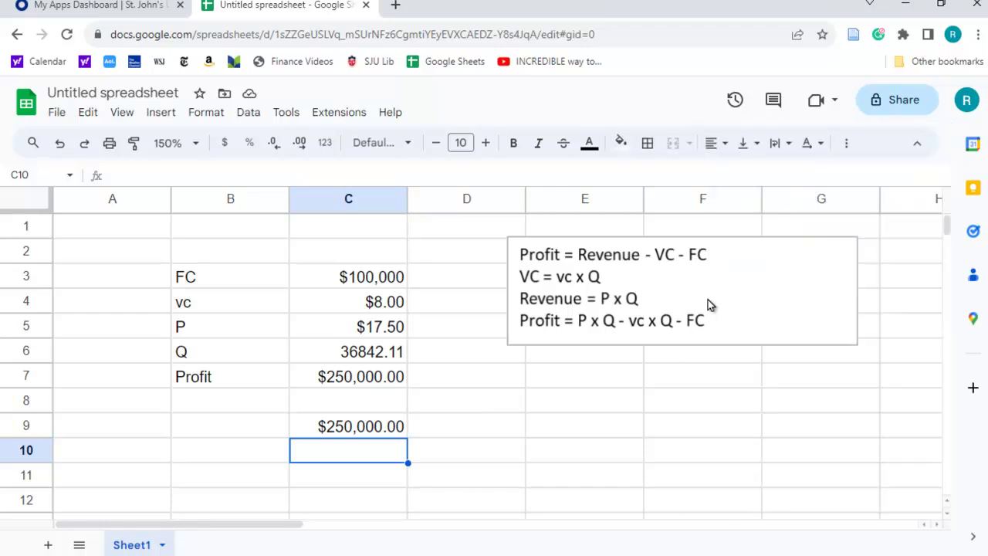